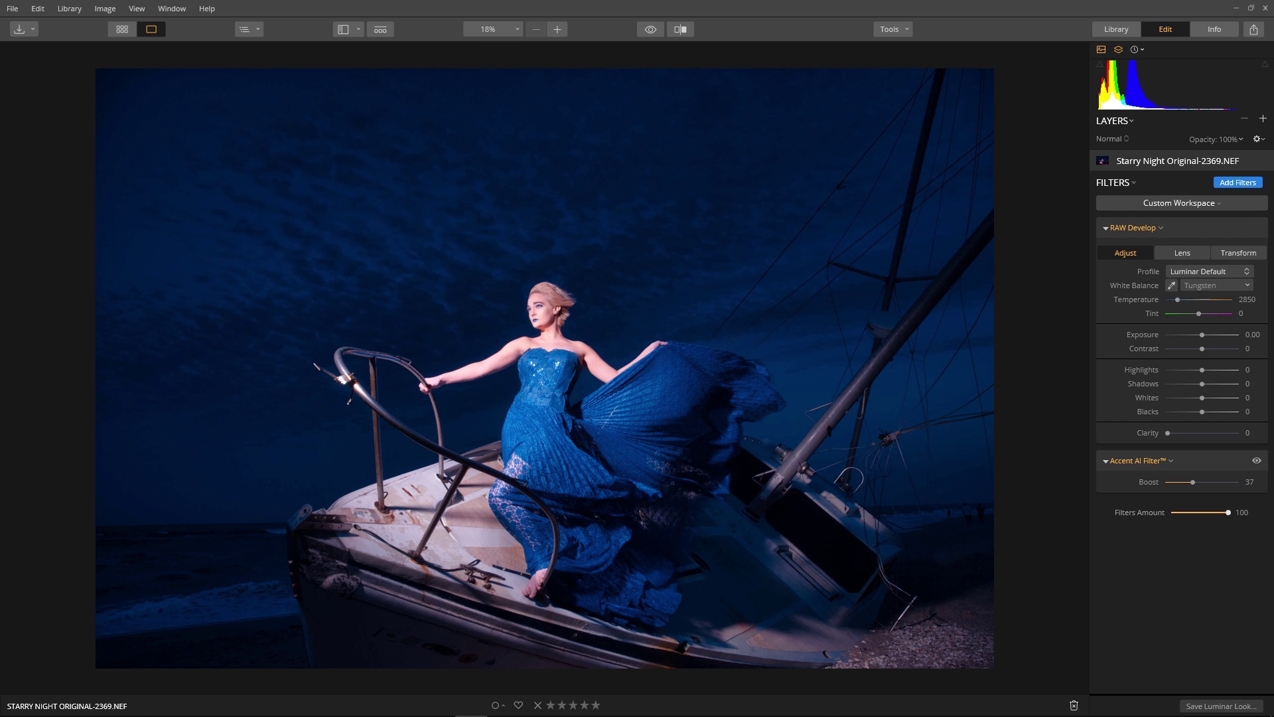
# Add Stars.jpg as a new image layer over the beach photo.
pyautogui.click(1244, 181)
pyautogui.click(1263, 120)
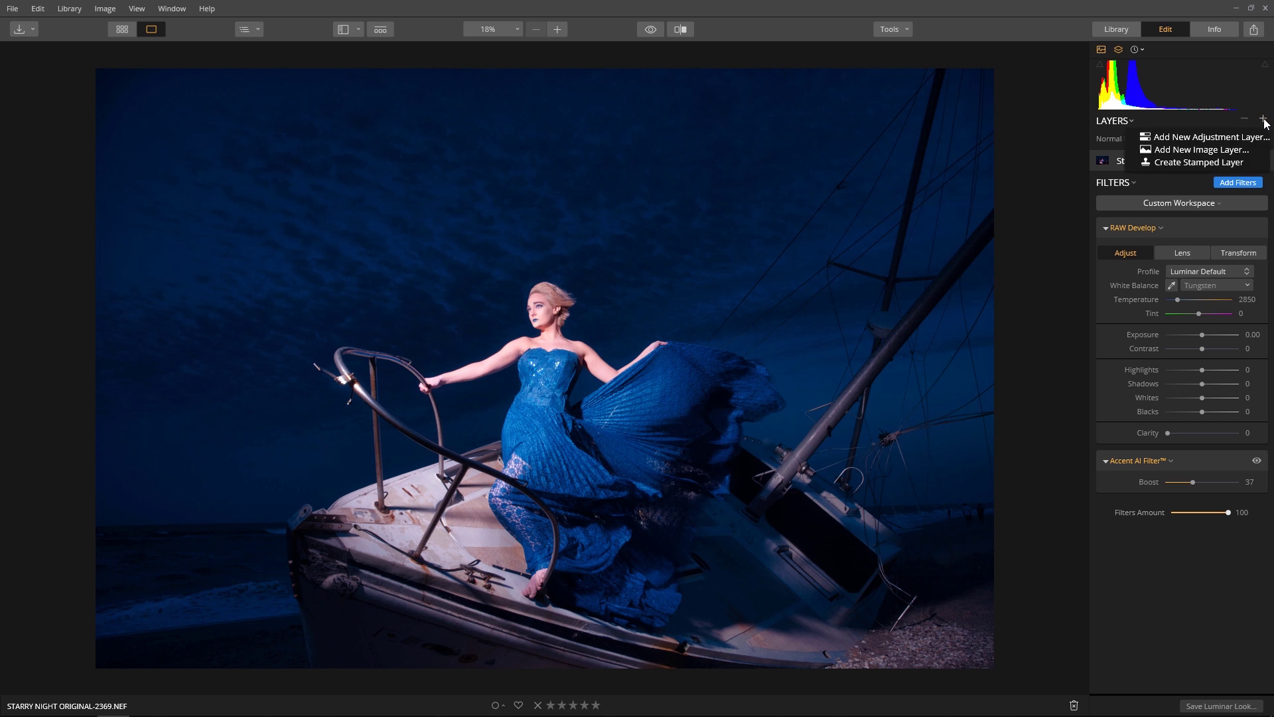
pyautogui.click(1194, 149)
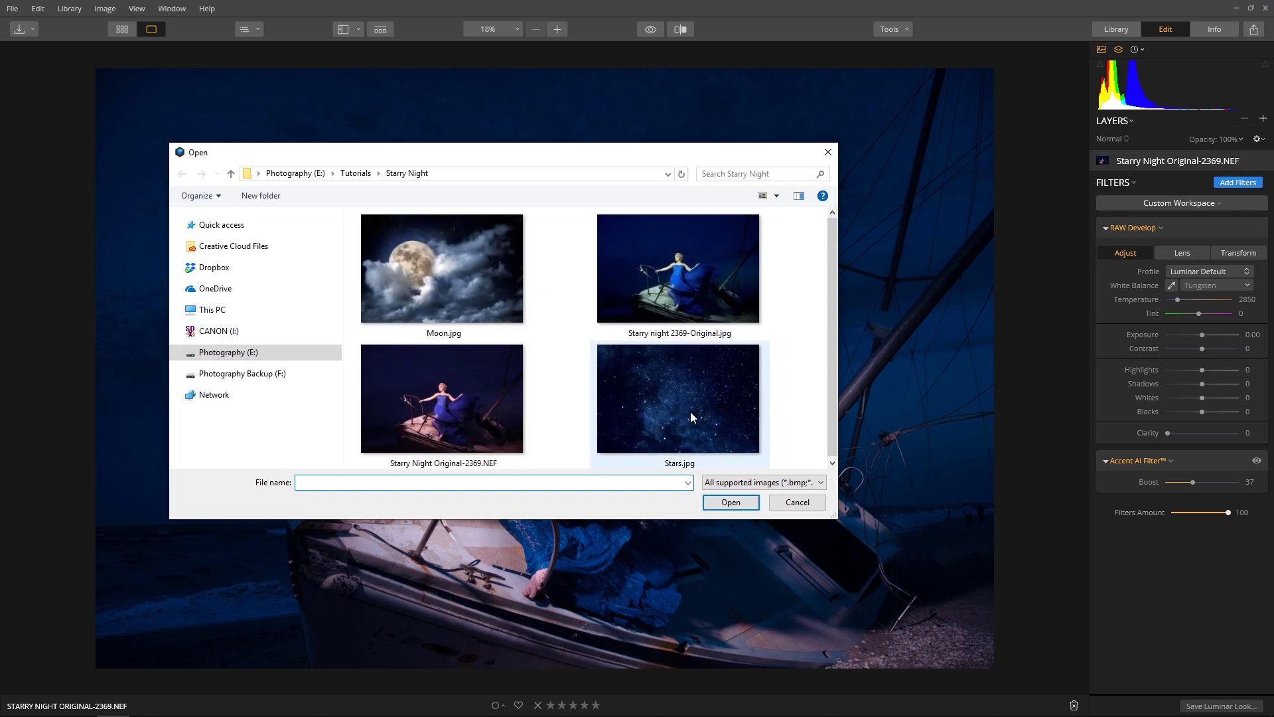
pyautogui.click(679, 376)
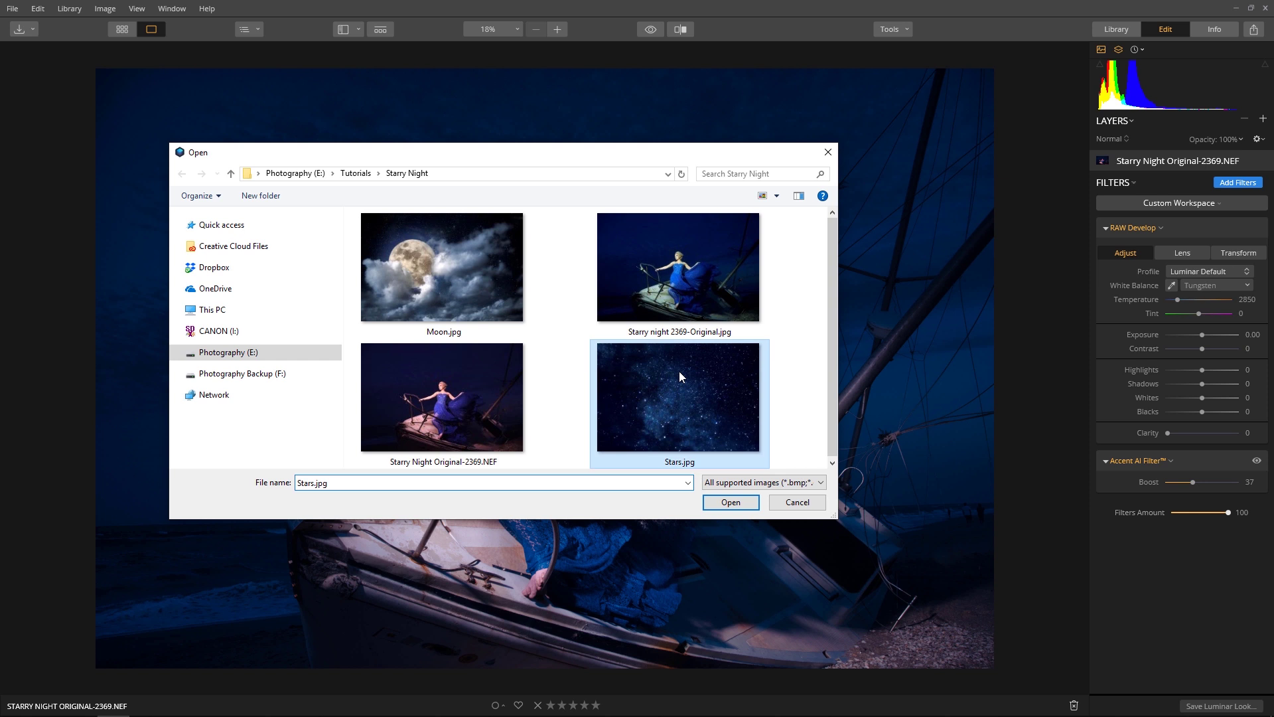
pyautogui.click(726, 505)
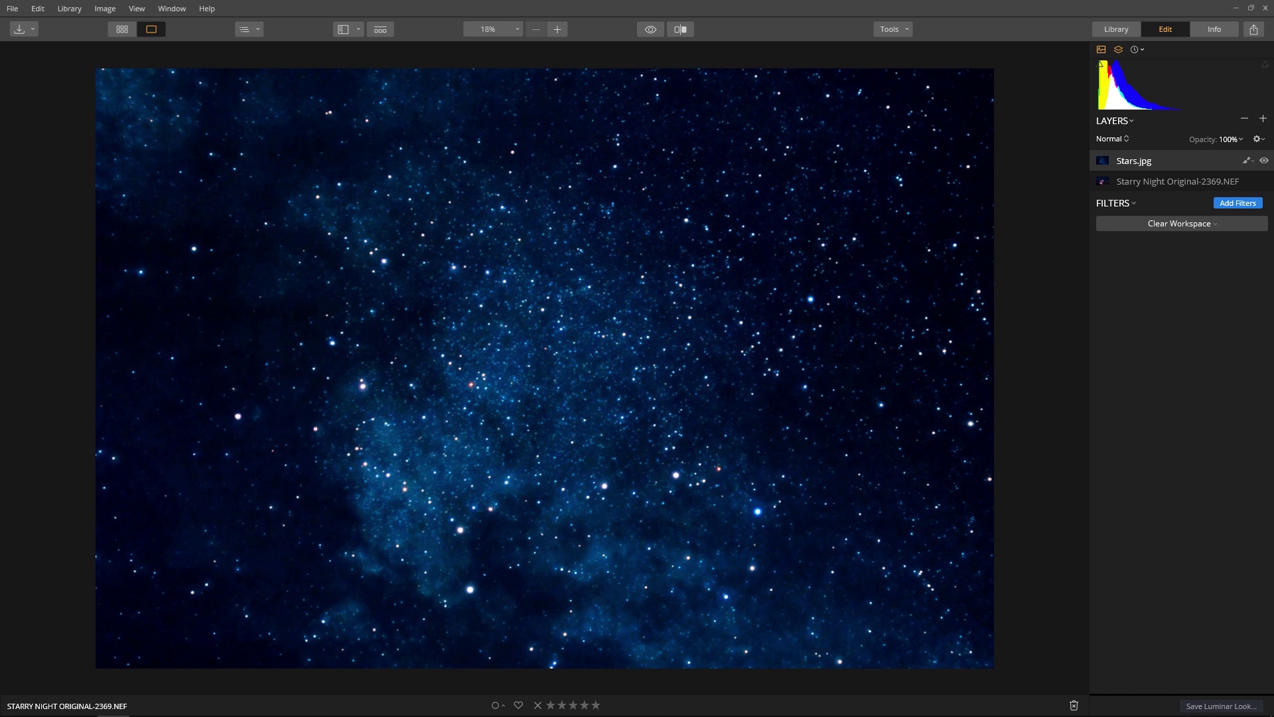
# Set the stars layer blend mode to Soft Light.
pyautogui.click(1126, 136)
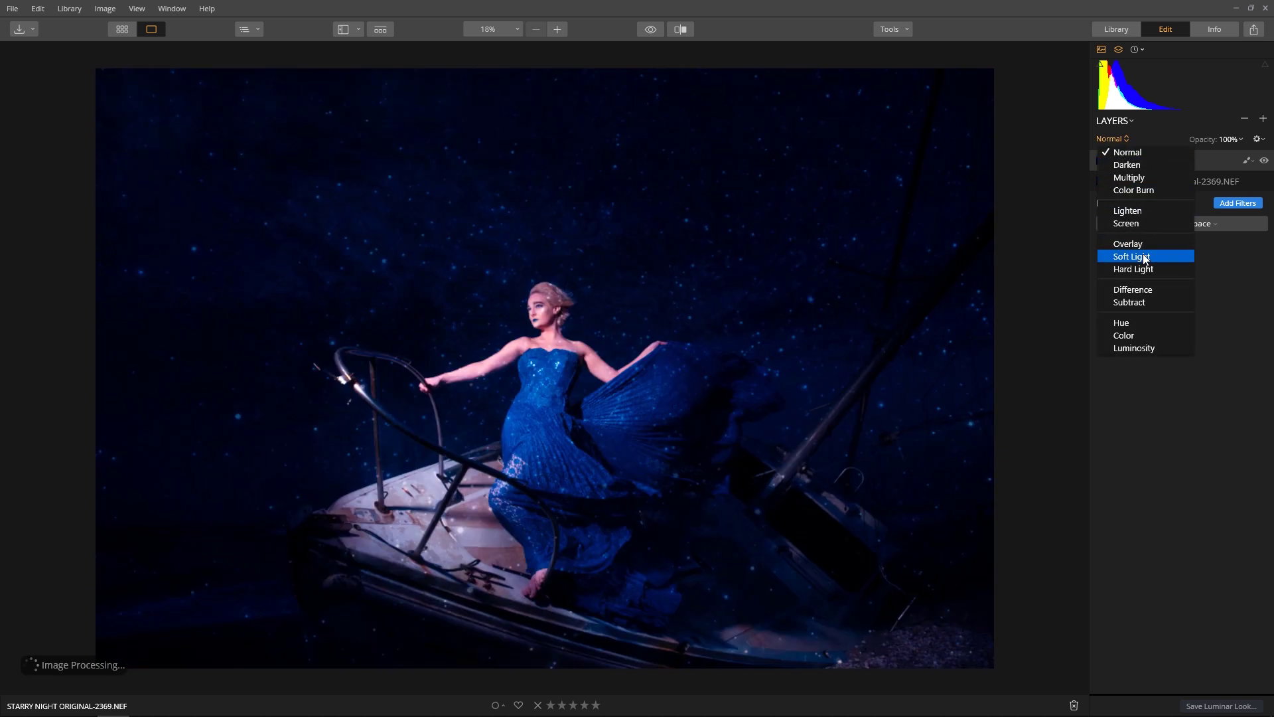
pyautogui.click(1143, 256)
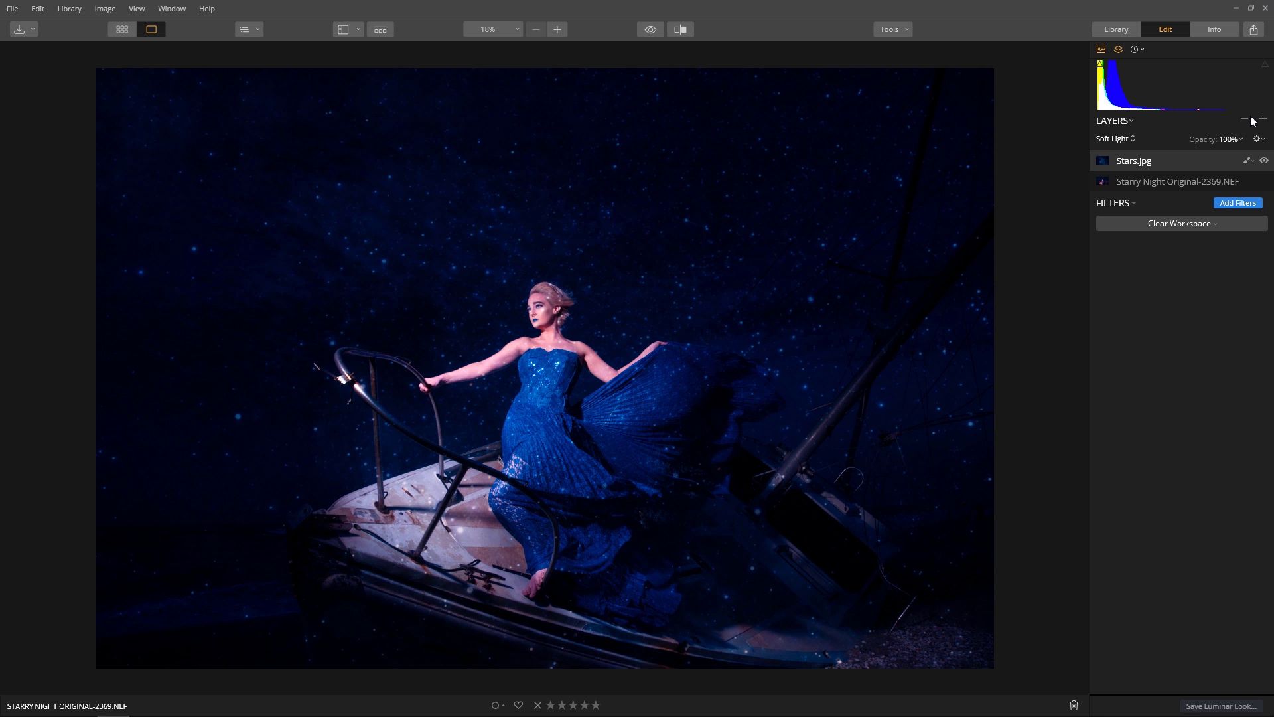
pyautogui.click(1250, 162)
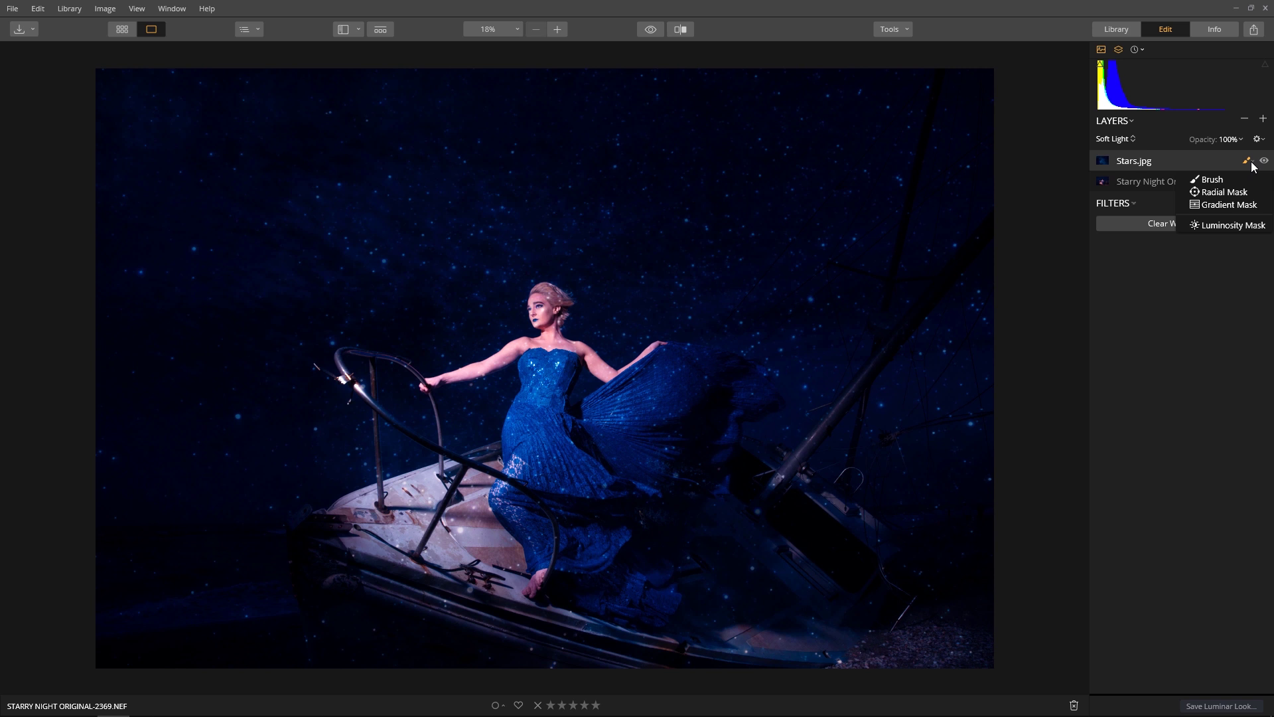
# Brush-erase the stars from the woman, boat and water, checking the red mask overlay.
pyautogui.click(1208, 181)
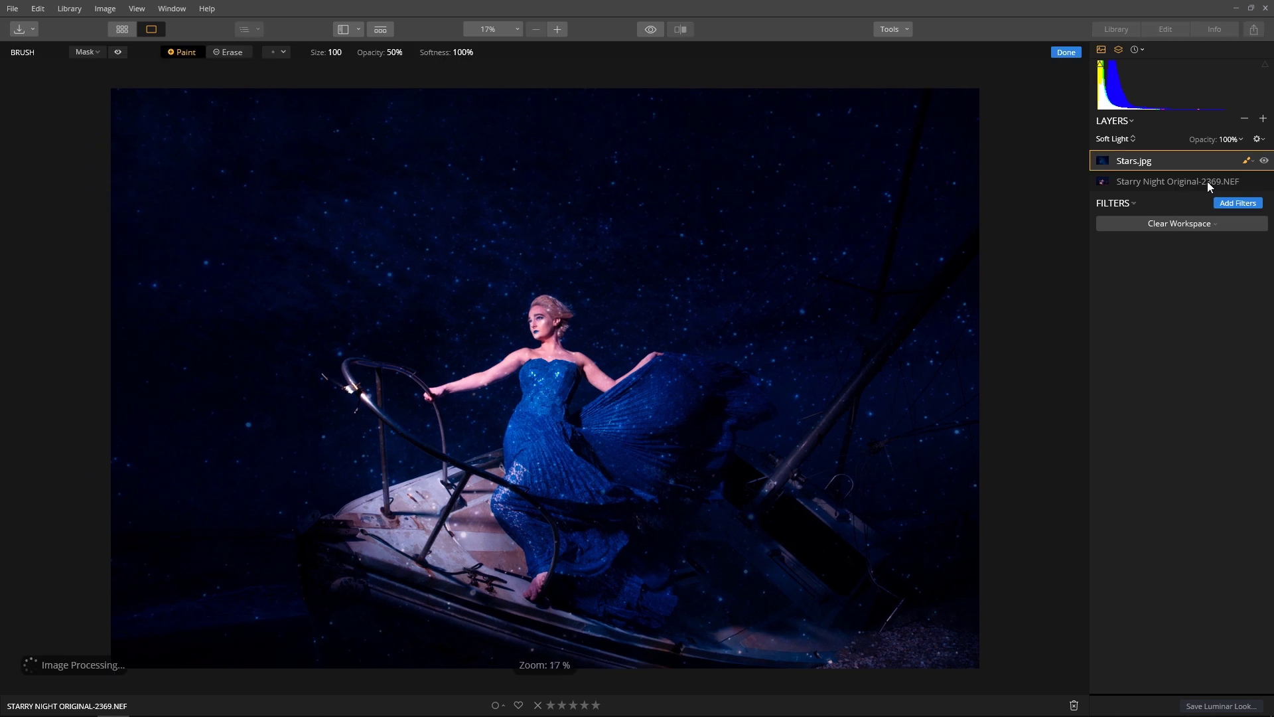
pyautogui.click(237, 54)
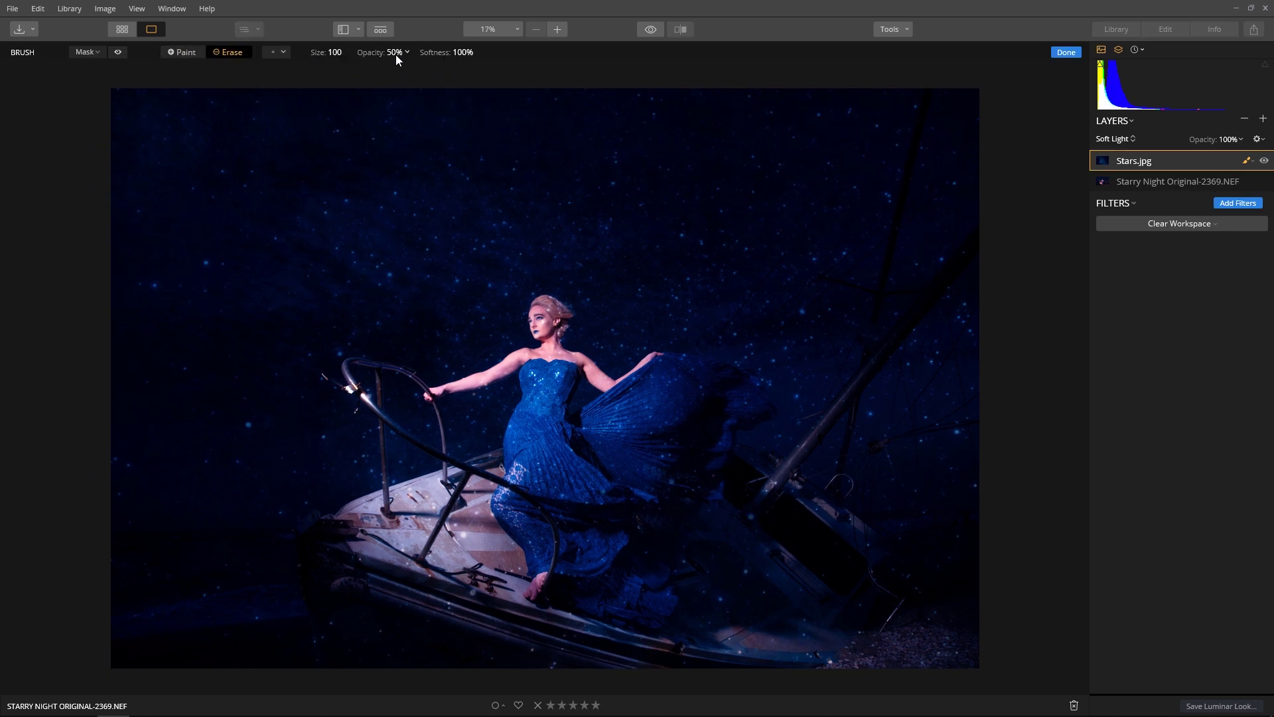
pyautogui.moveTo(567, 345)
pyautogui.mouseDown()
pyautogui.moveTo(538, 471)
pyautogui.moveTo(674, 390)
pyautogui.moveTo(690, 397)
pyautogui.moveTo(737, 520)
pyautogui.moveTo(722, 626)
pyautogui.mouseUp()
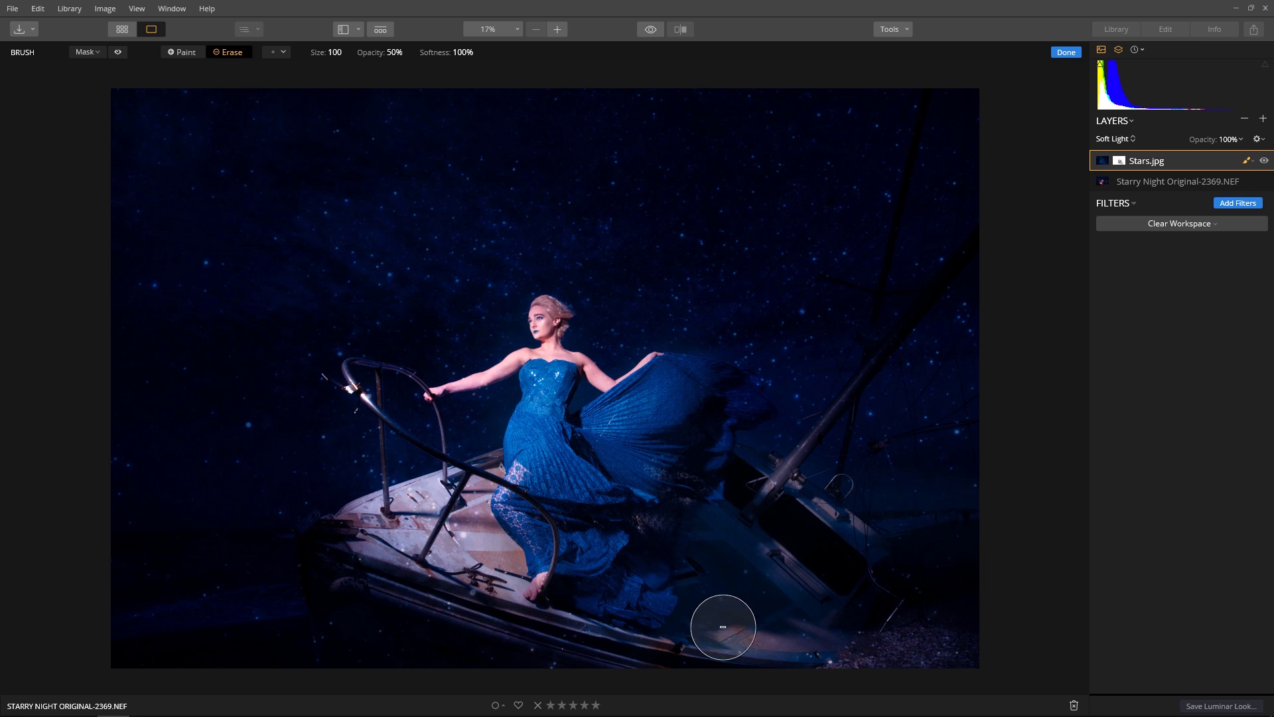
pyautogui.moveTo(801, 550)
pyautogui.mouseDown()
pyautogui.moveTo(1009, 554)
pyautogui.moveTo(473, 504)
pyautogui.moveTo(148, 569)
pyautogui.moveTo(574, 467)
pyautogui.mouseUp()
pyautogui.scroll(2, 574, 467)
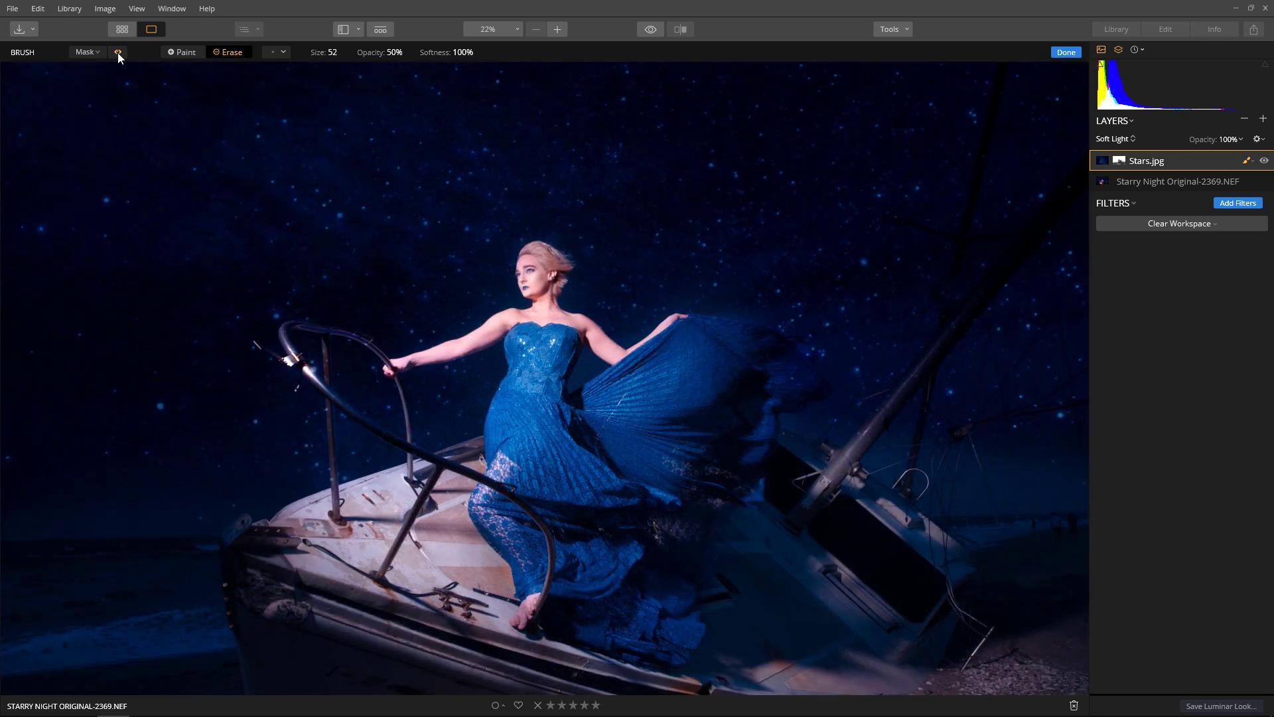
pyautogui.click(118, 52)
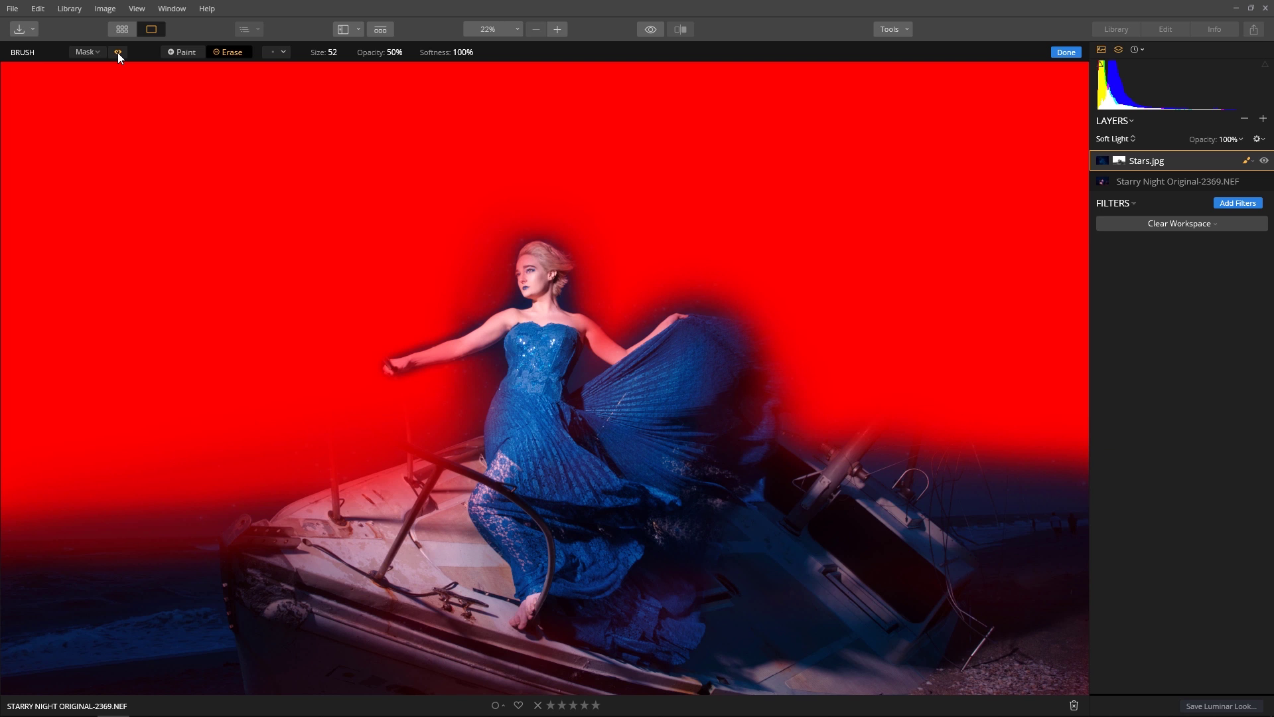
pyautogui.click(117, 53)
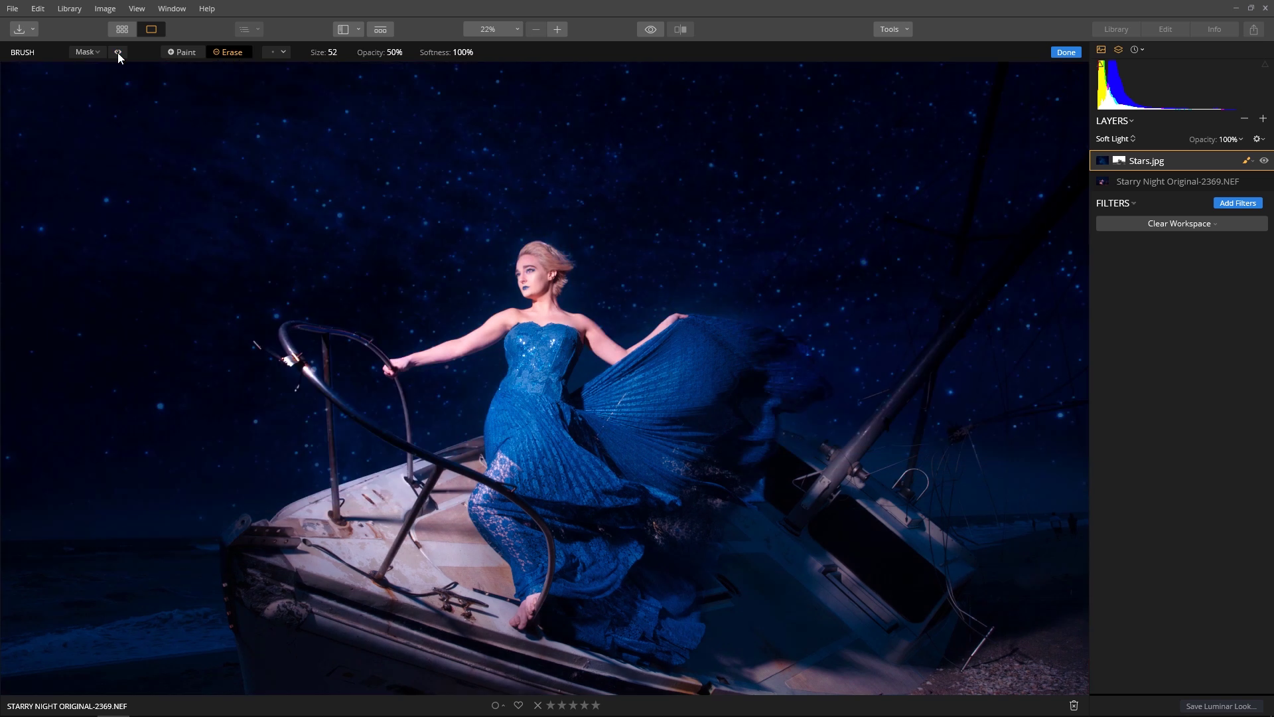
pyautogui.click(1067, 52)
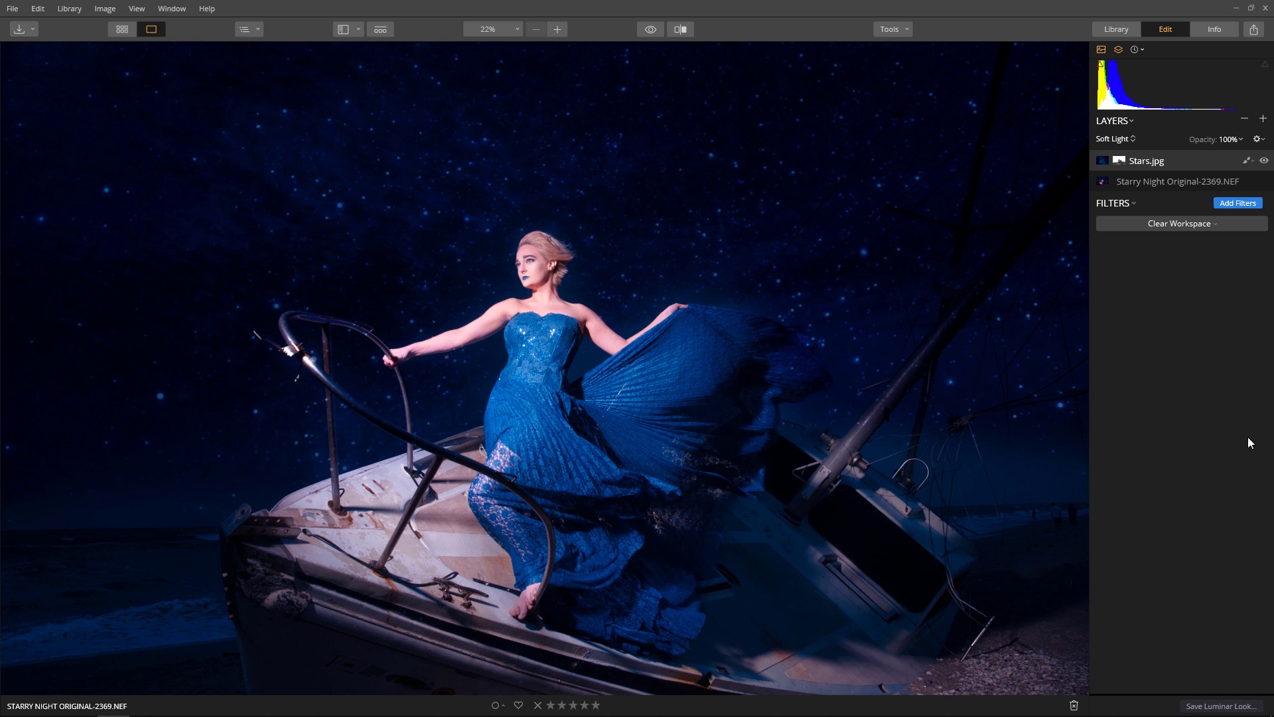
# Add an adjustment layer with the Dramatic Look preset at Amount 25.
pyautogui.click(1263, 119)
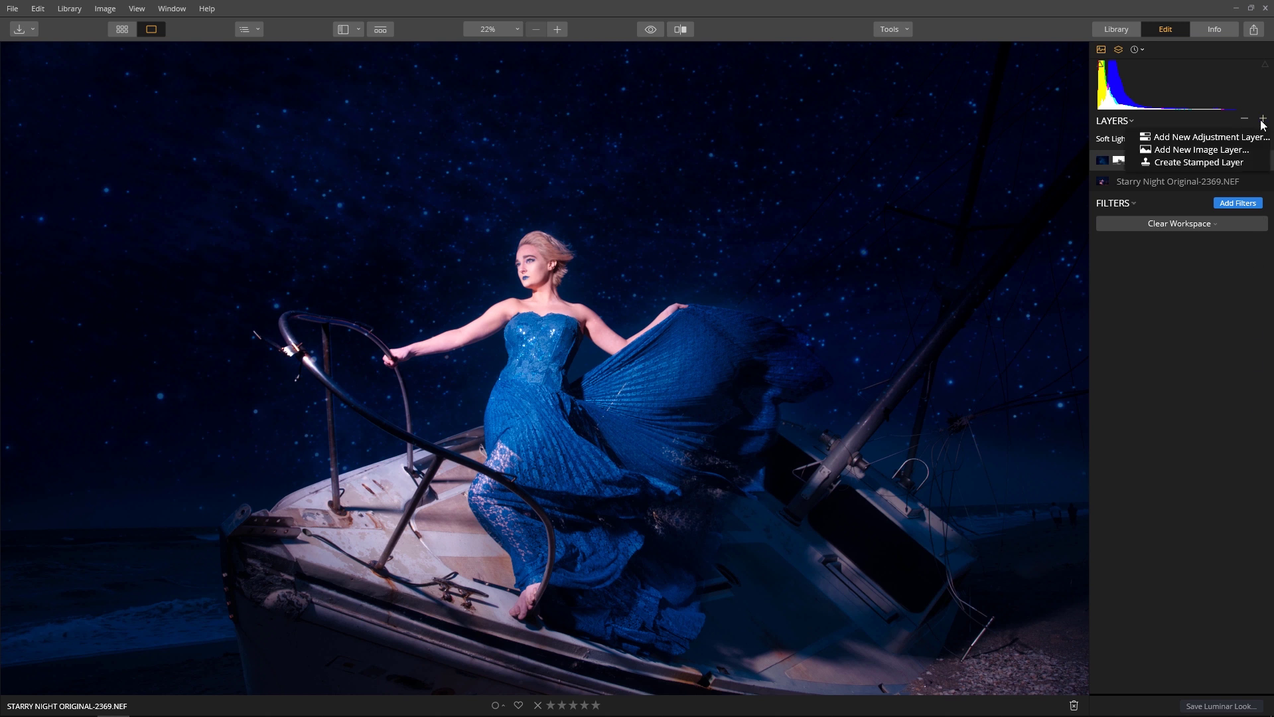
pyautogui.click(1247, 138)
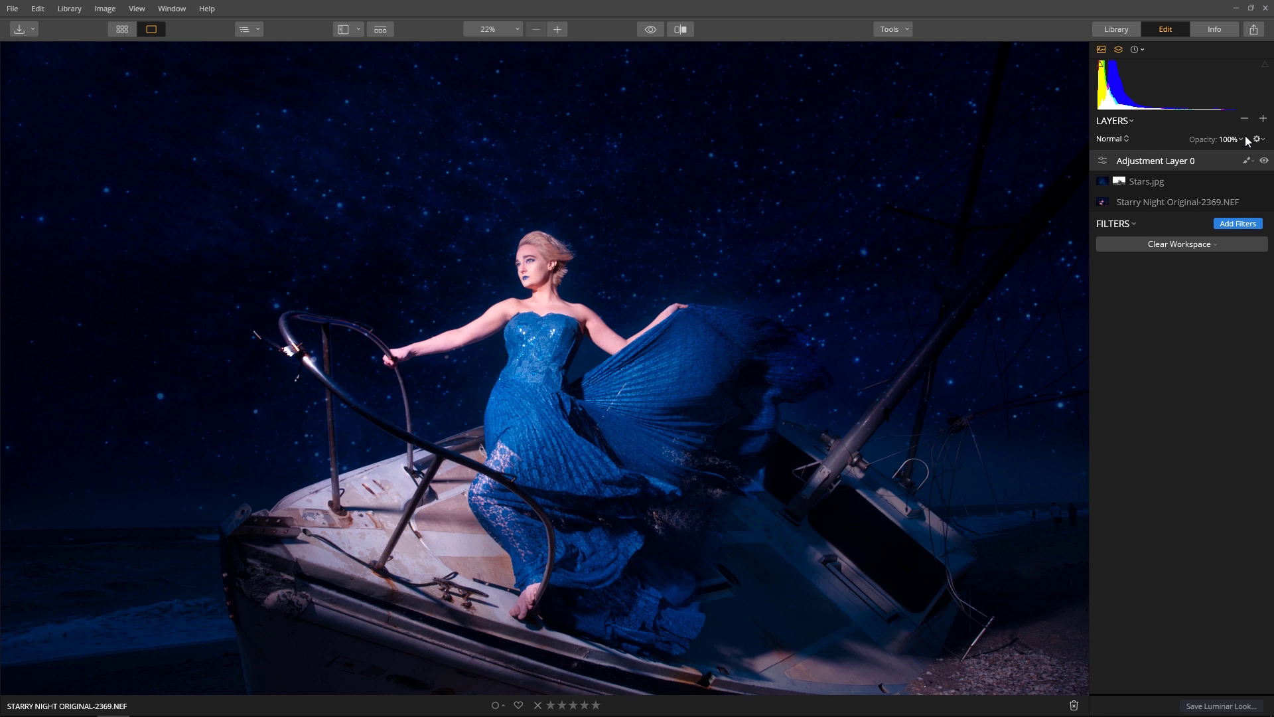
pyautogui.click(381, 30)
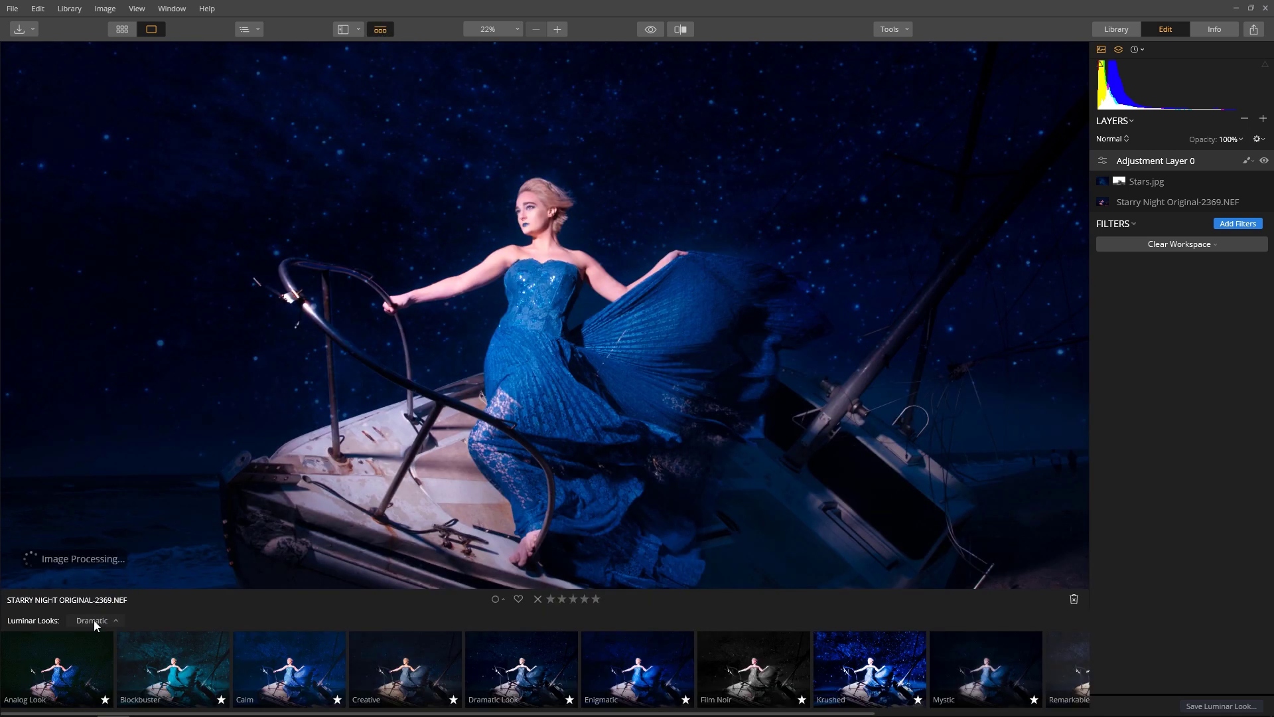
pyautogui.click(94, 621)
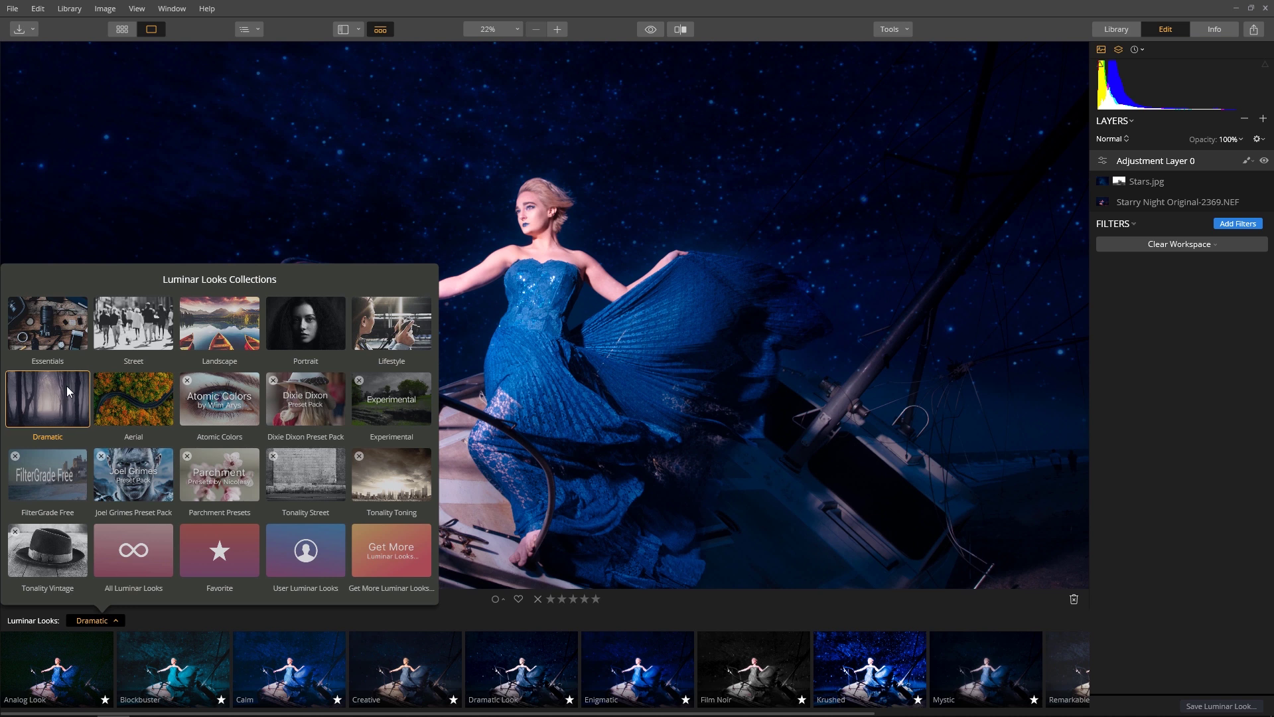
pyautogui.click(509, 679)
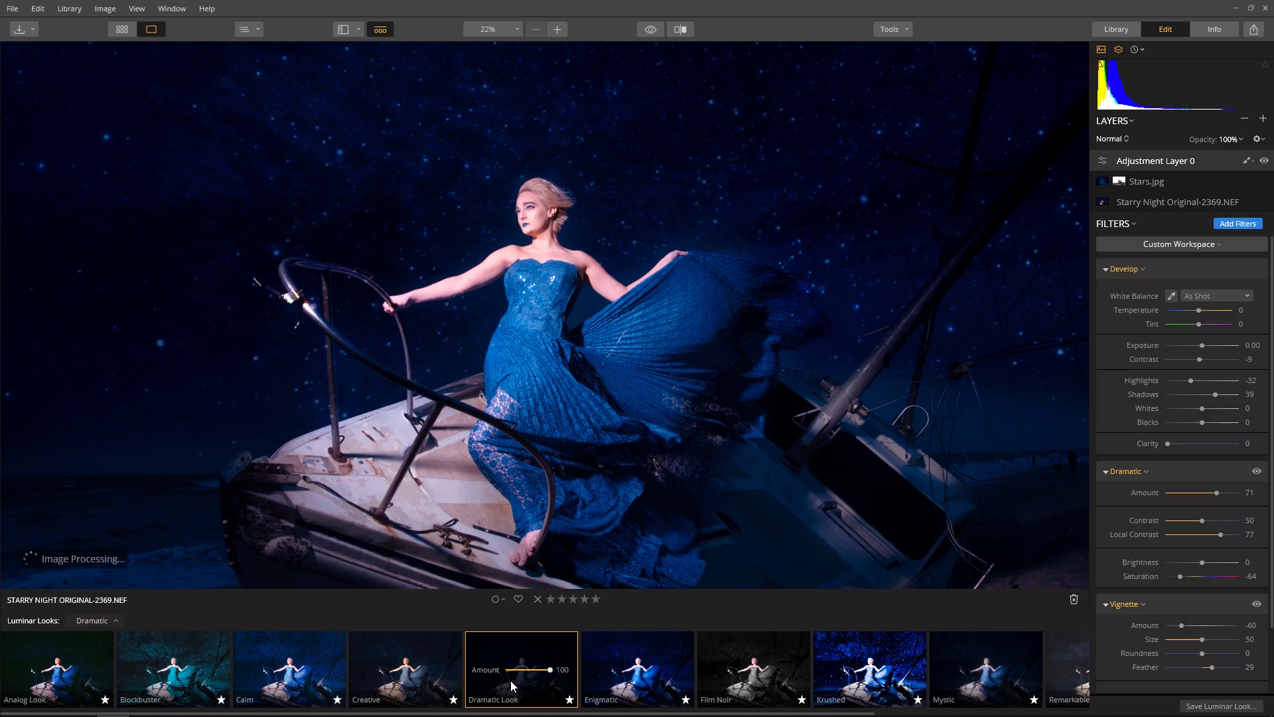
pyautogui.click(520, 677)
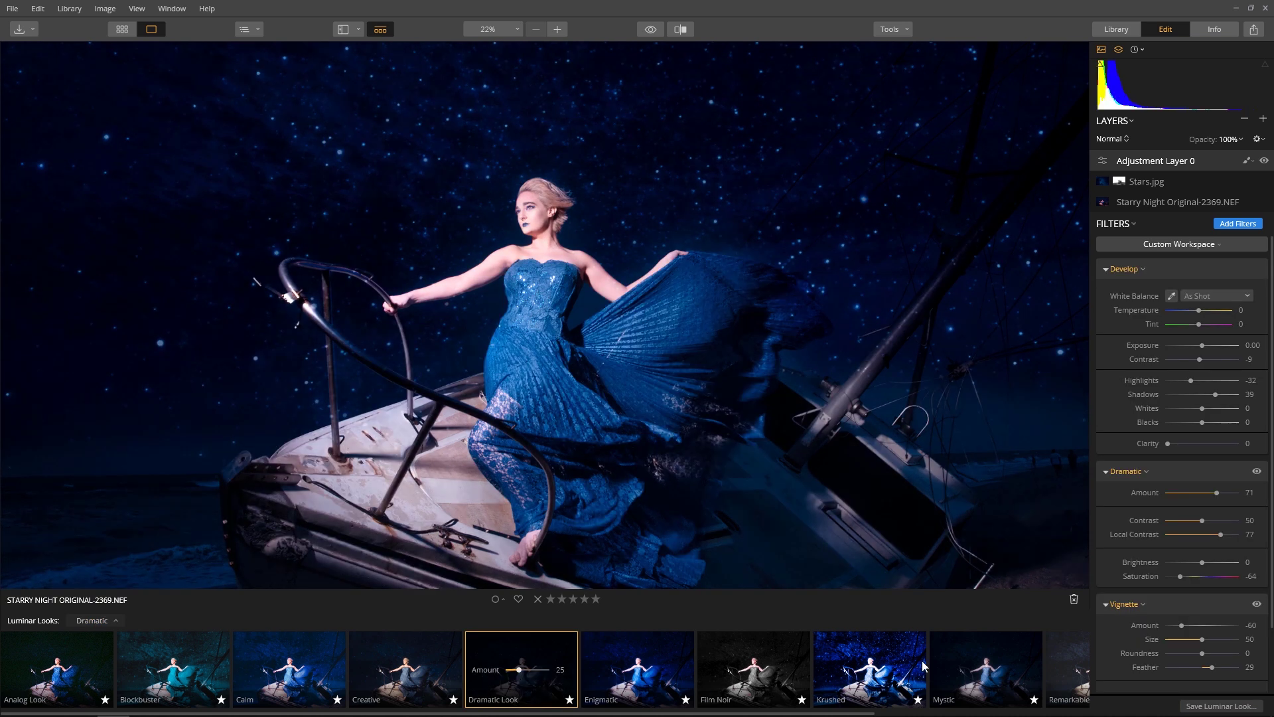
pyautogui.click(1235, 225)
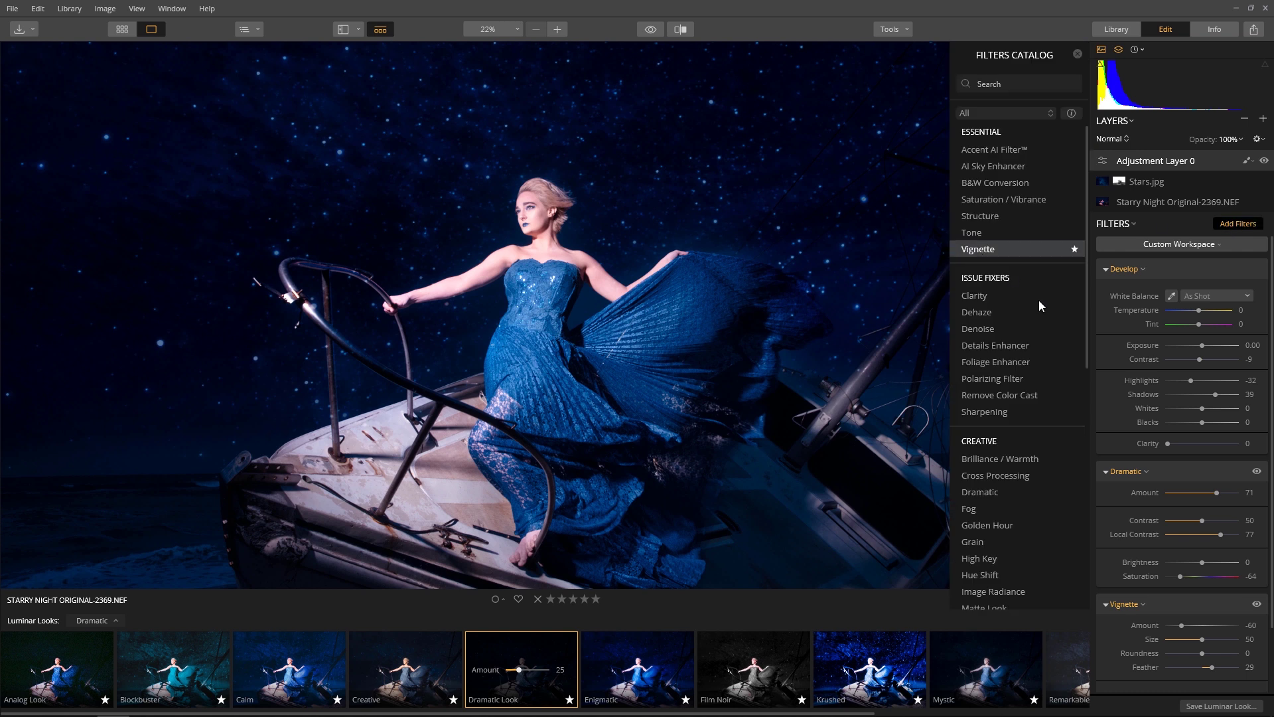